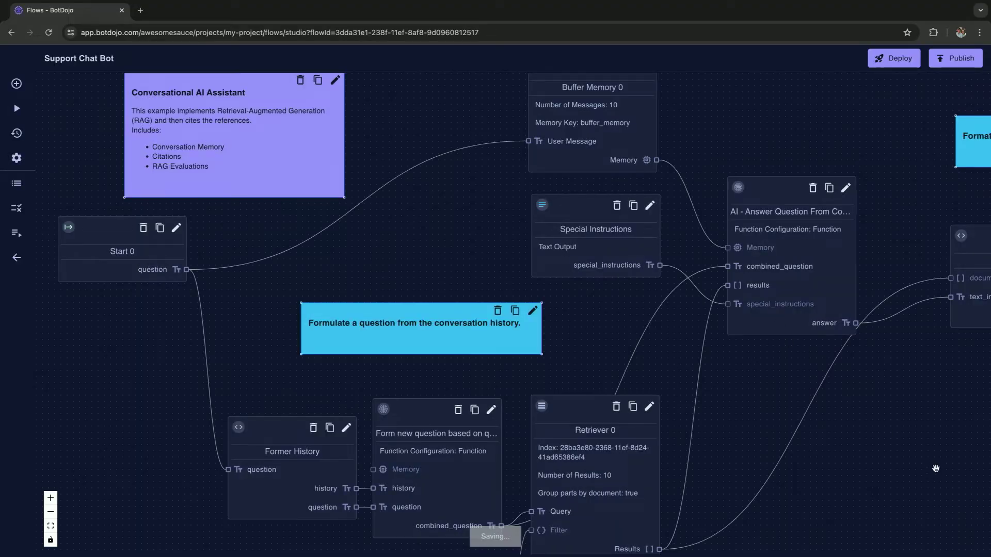
Step: Zoom out and pan the Support Chat Bot canvas until the Get Citations and End nodes show
scroll(901, 449, "down", 3)
left_click_drag(900, 449, 706, 404)
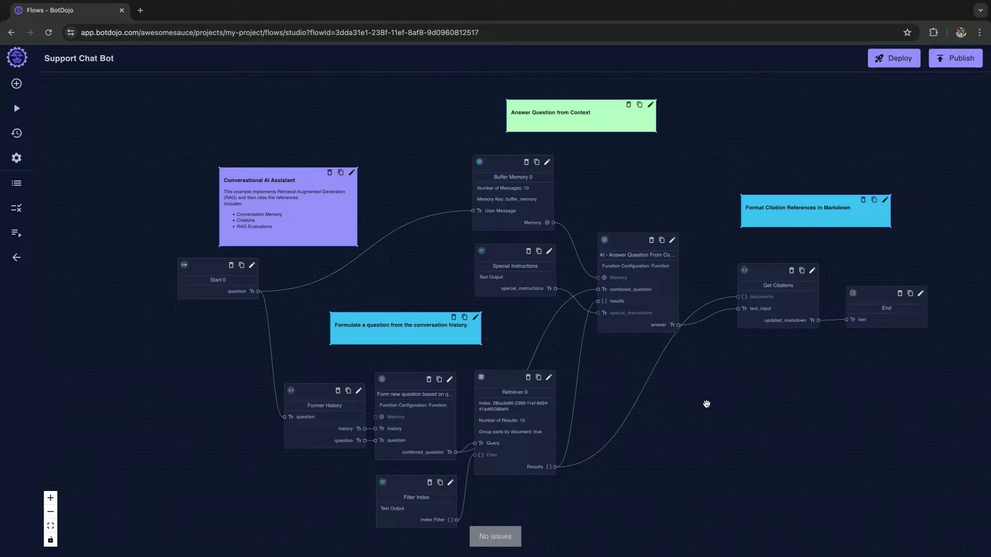
Step: In the test chat, ask 'how do i create a vector index in botdojo' and send it
left_click(16, 108)
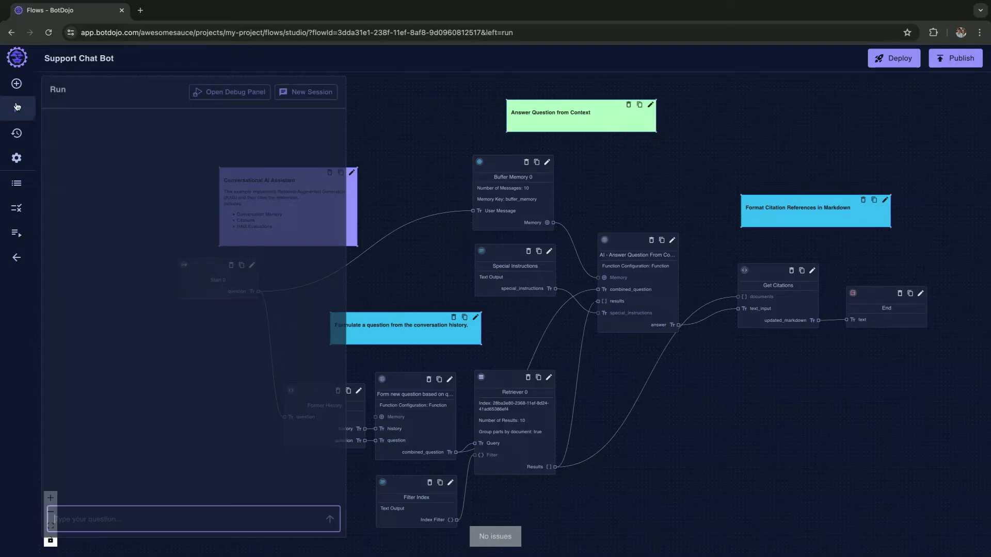
type("how do id")
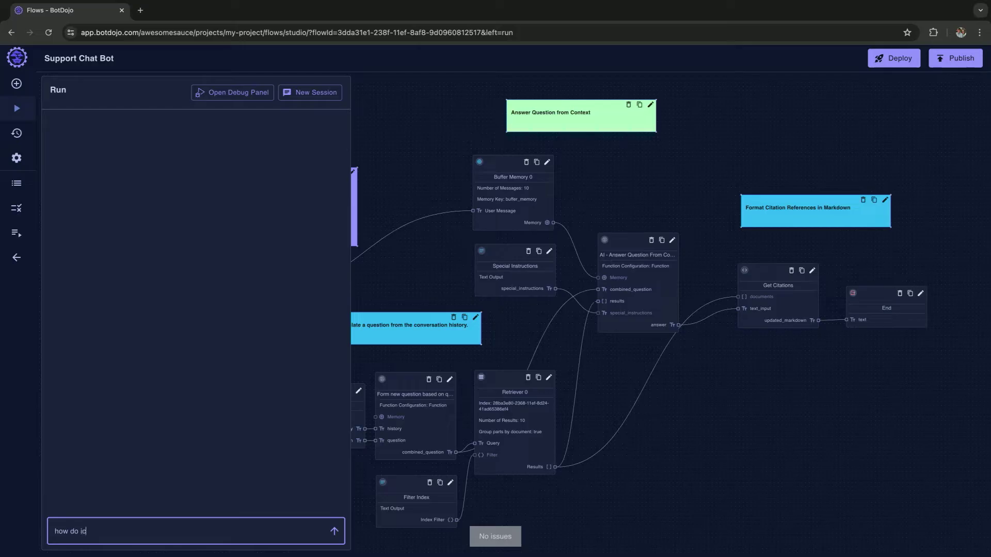
key("BackSpace")
type("create a vector index in botdojo")
key("Return")
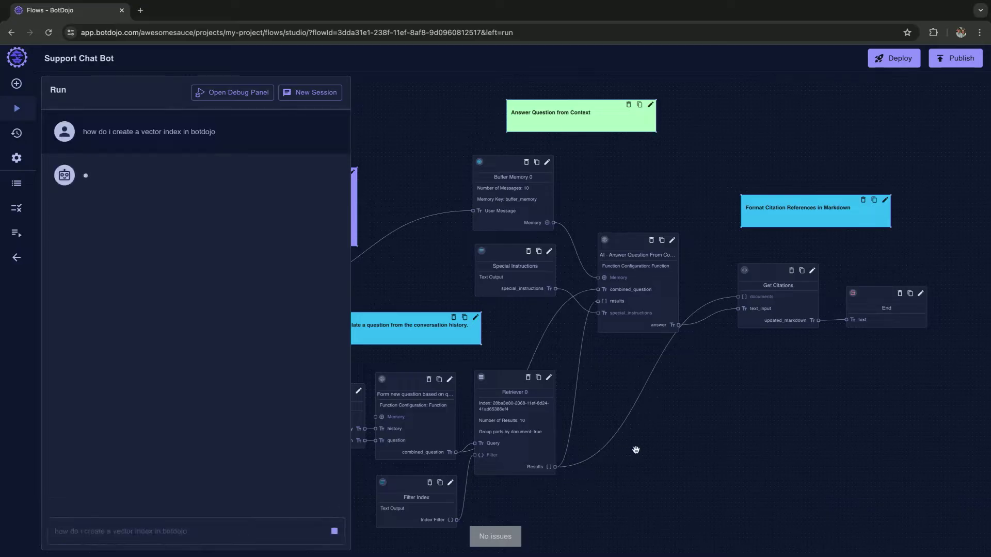
scroll(660, 440, "down", 2)
scroll(660, 440, "down", 1)
left_click_drag(658, 441, 709, 377)
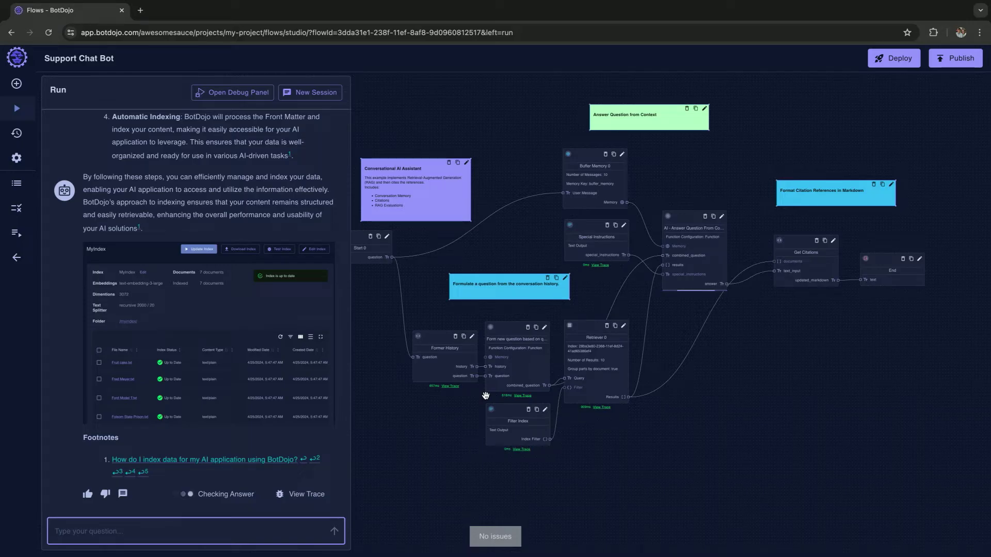
left_click(721, 217)
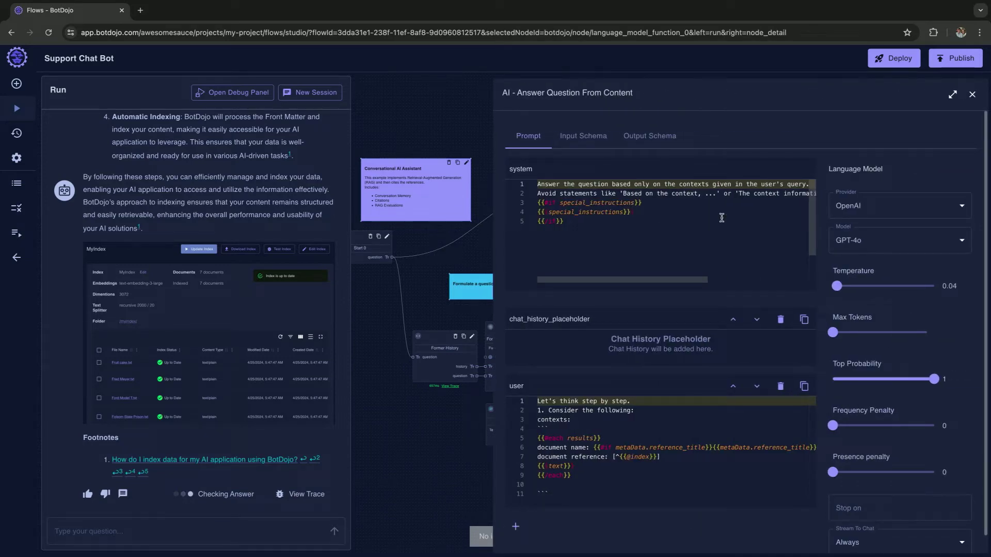
scroll(722, 217, "down", 2)
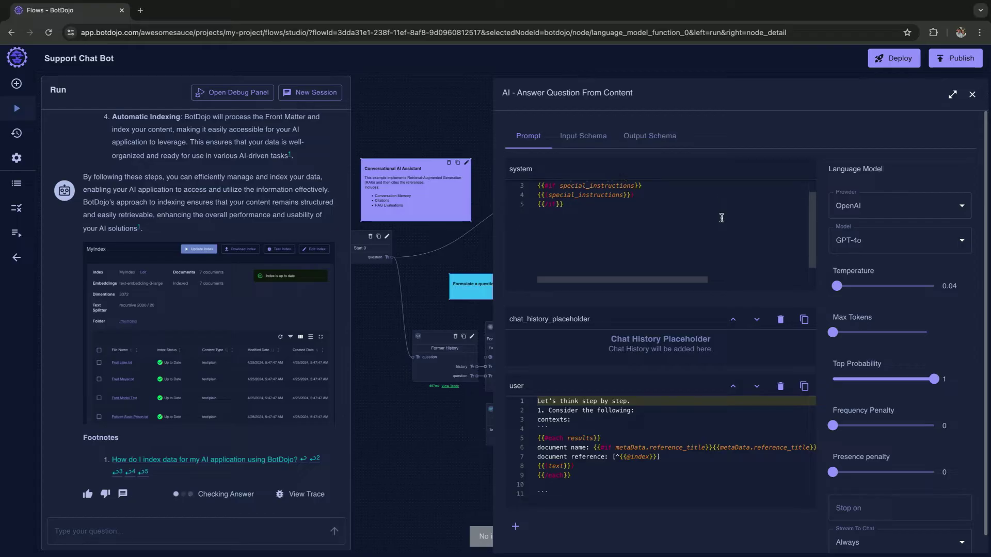
scroll(718, 413, "down", 2)
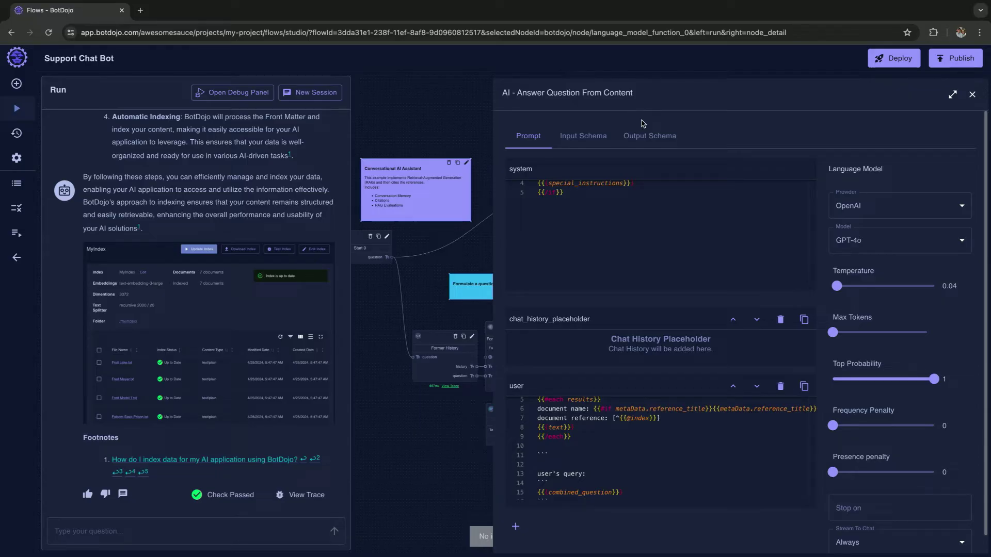
left_click(972, 95)
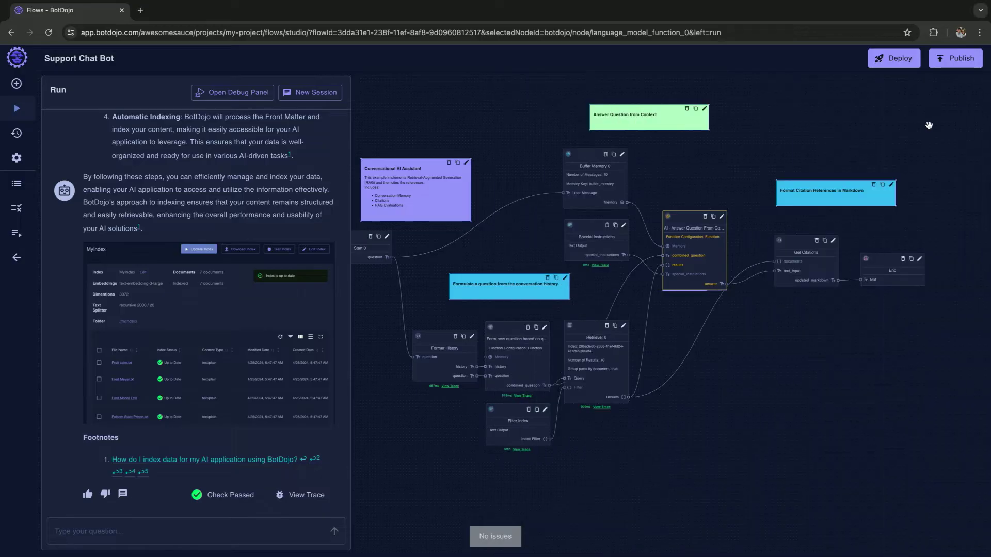
left_click(601, 408)
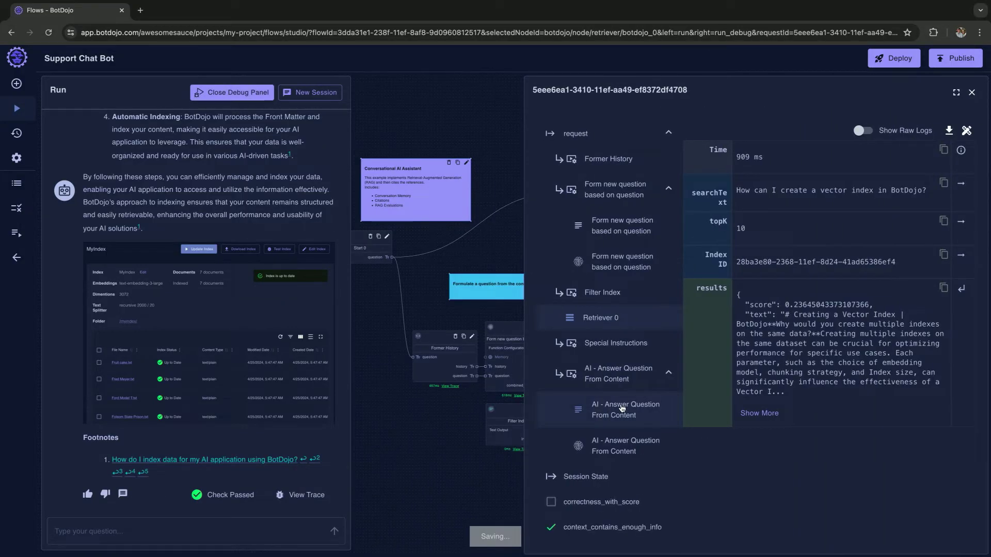
left_click(621, 446)
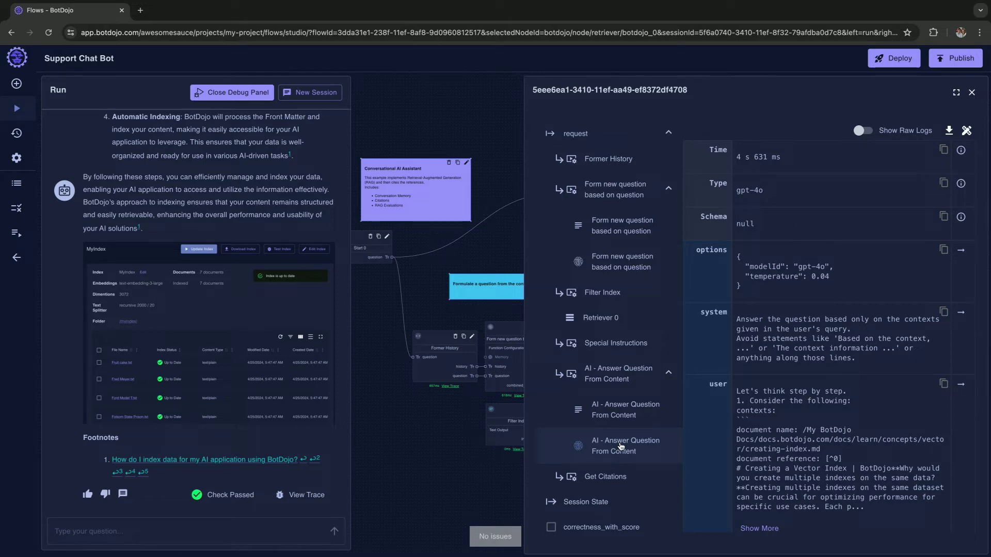
left_click(971, 94)
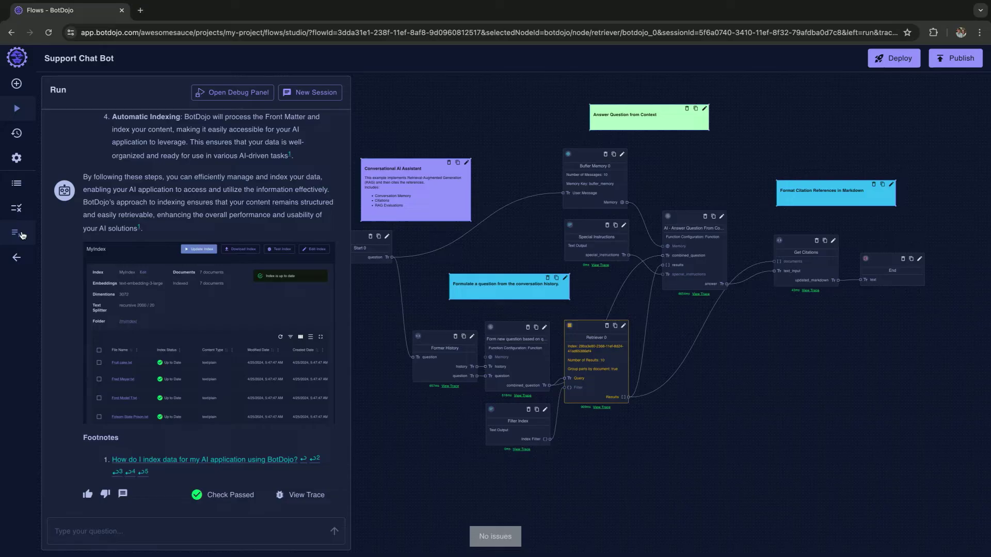
Step: Open the Without Generated Data batch from the Batches list to view its scores
left_click(22, 236)
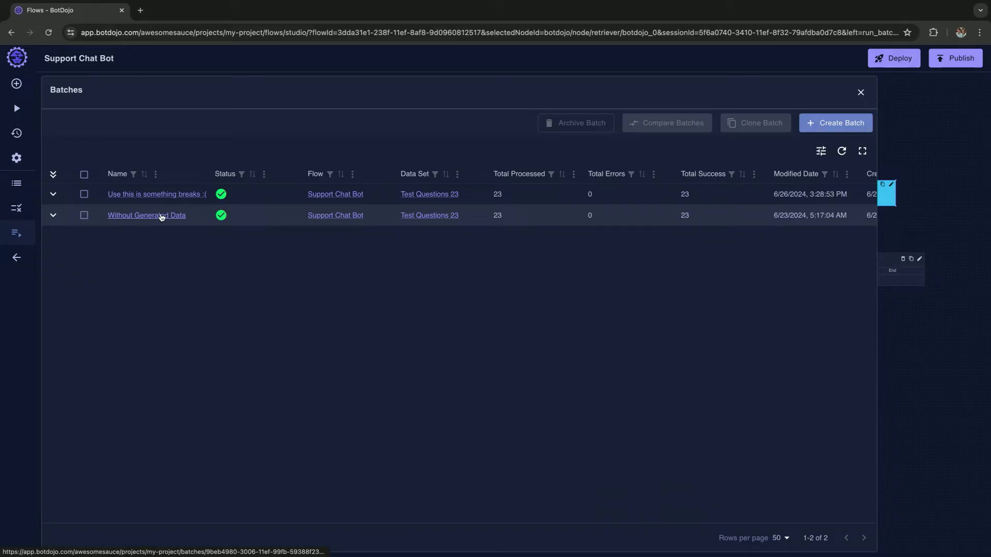
left_click(161, 215)
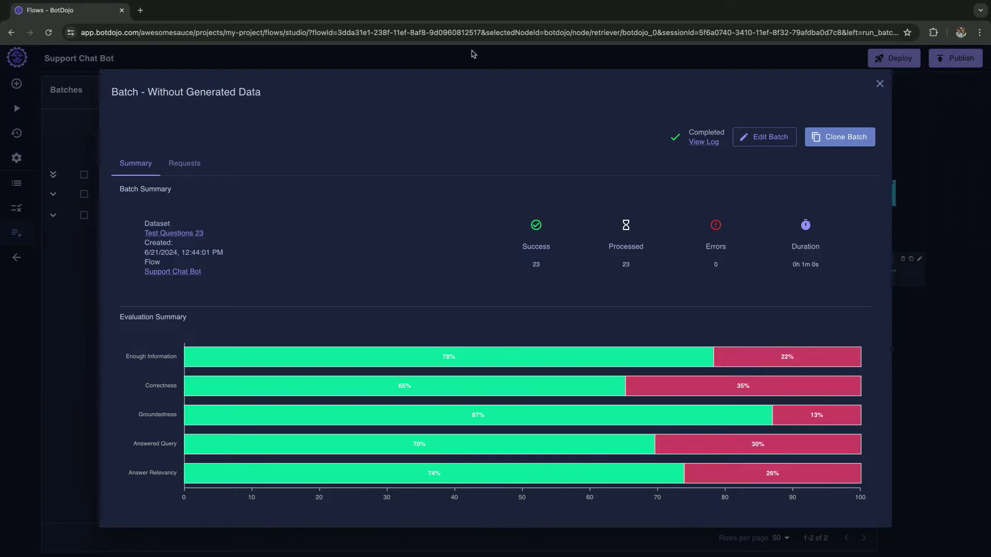
Step: Clone the batch as 'With generated data' with concurrency 29 and an empty index filter, and run it
left_click(843, 136)
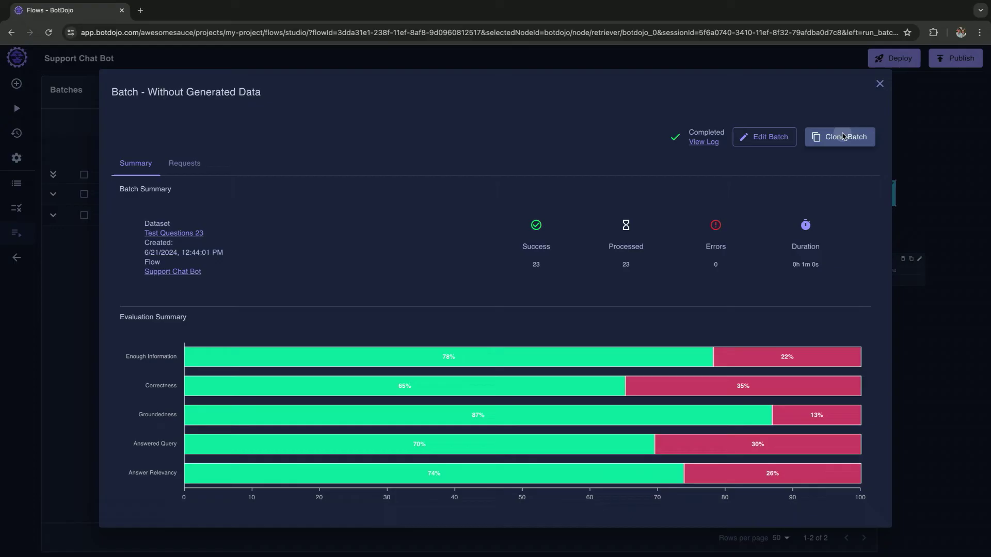
left_click_drag(389, 195, 170, 184)
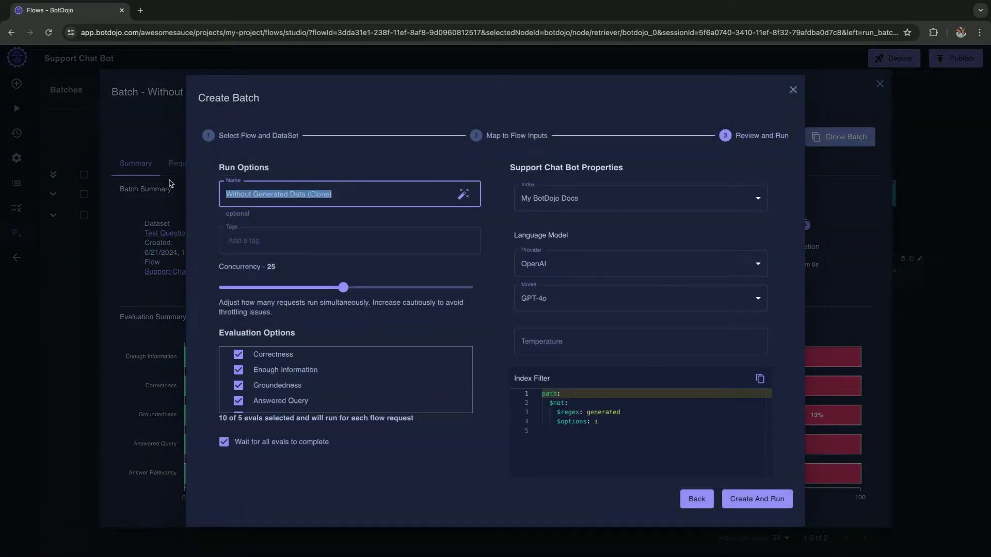
type("With g")
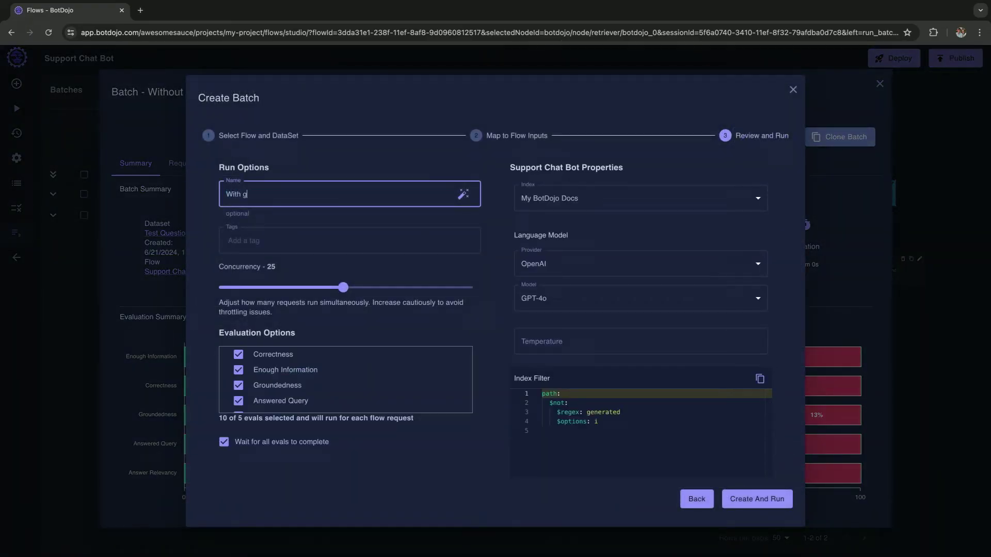
type("enerated data")
left_click_drag(343, 293, 365, 296)
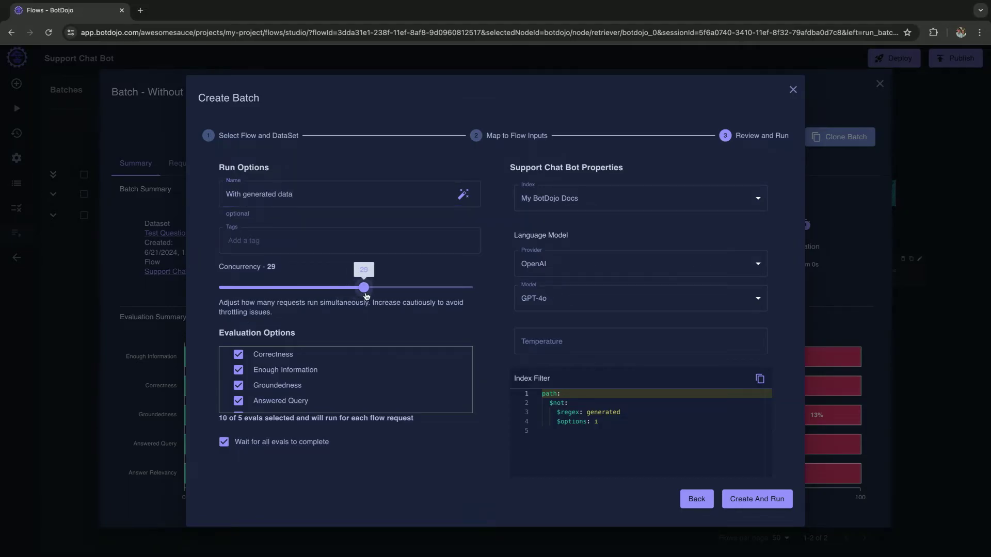
left_click(624, 436)
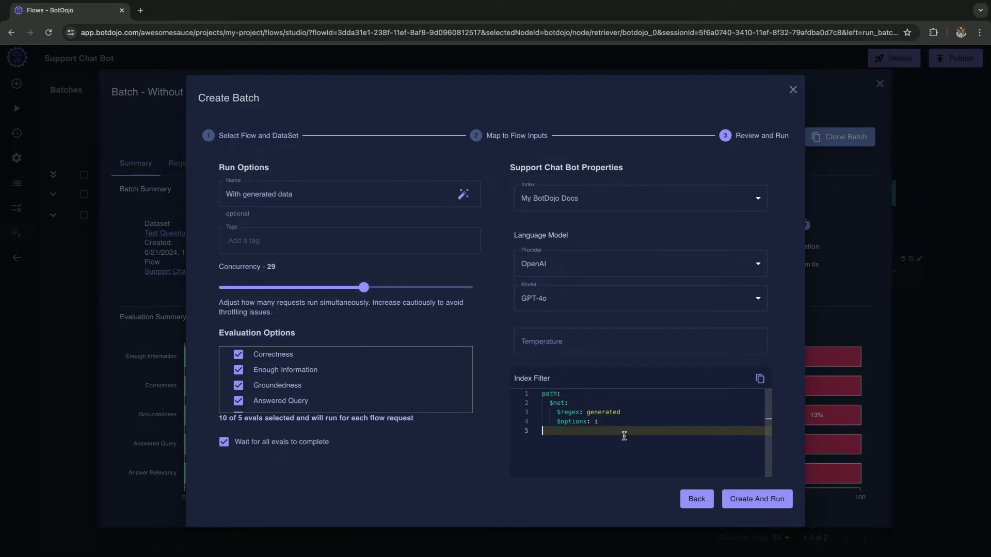
key("ctrl+a")
key("BackSpace")
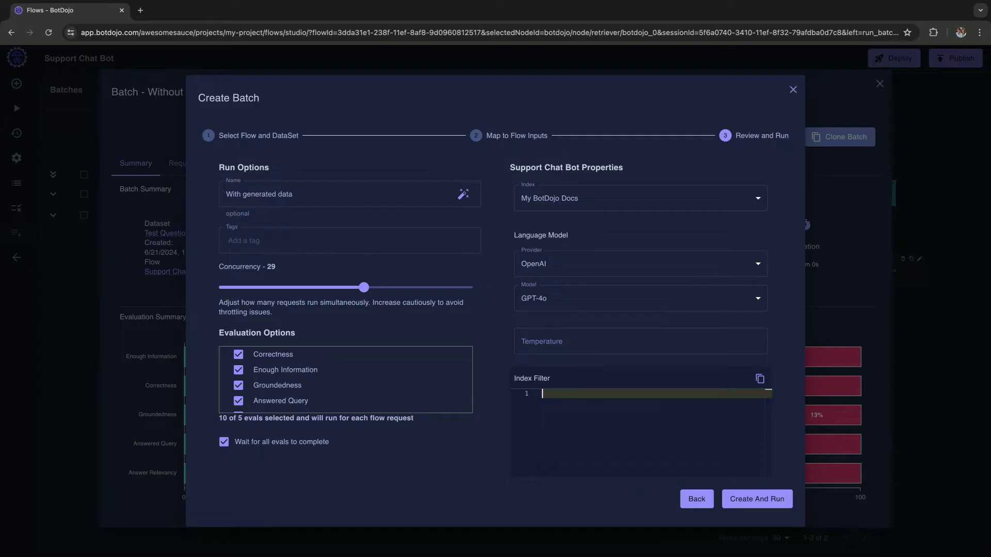
left_click(775, 499)
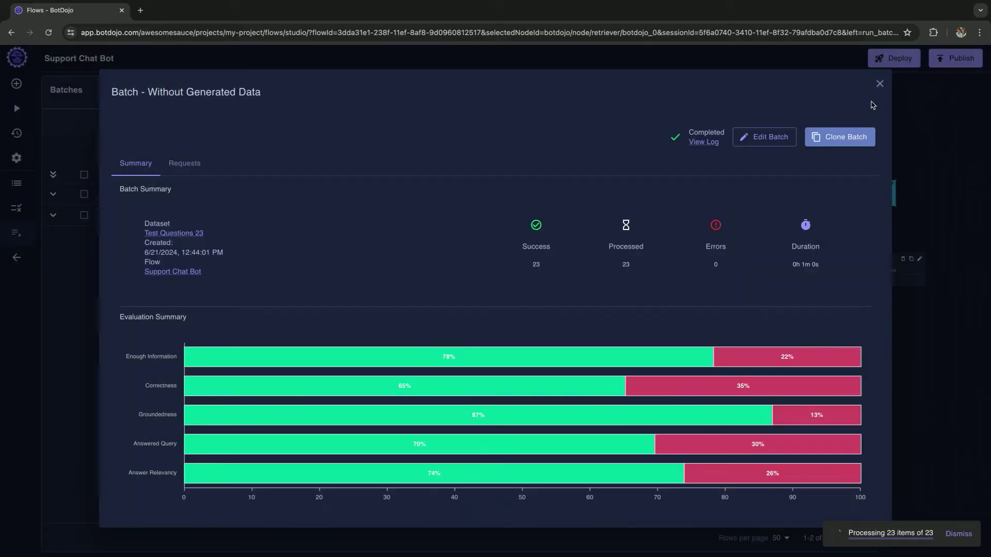
Step: Close the batch summary and open the Generate Documents from Extracted Q&A flow
left_click(879, 83)
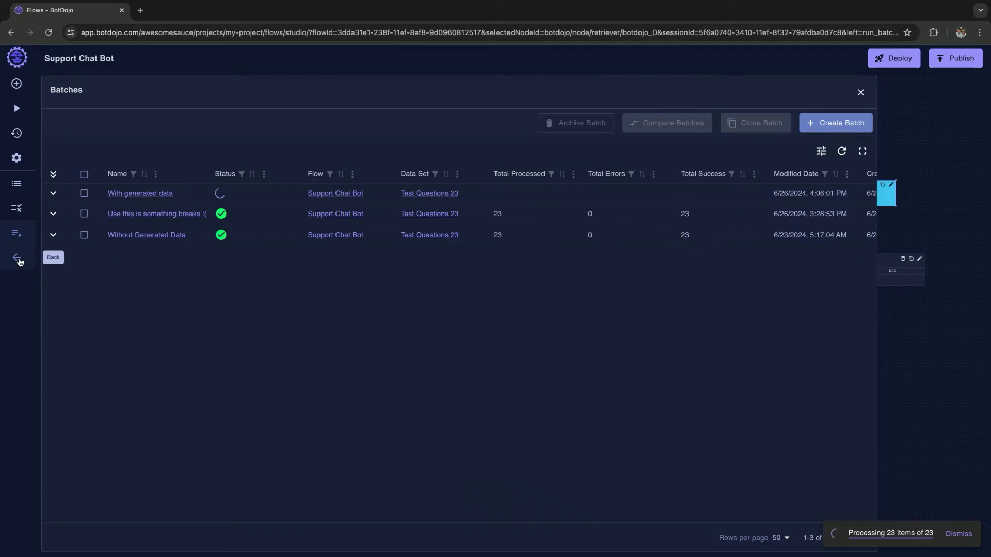
left_click(17, 259)
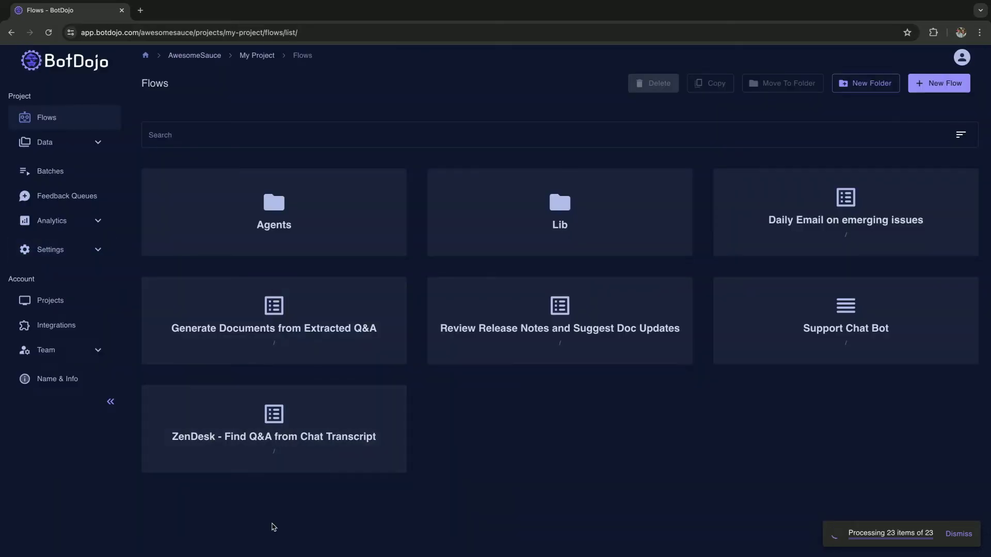
left_click(295, 317)
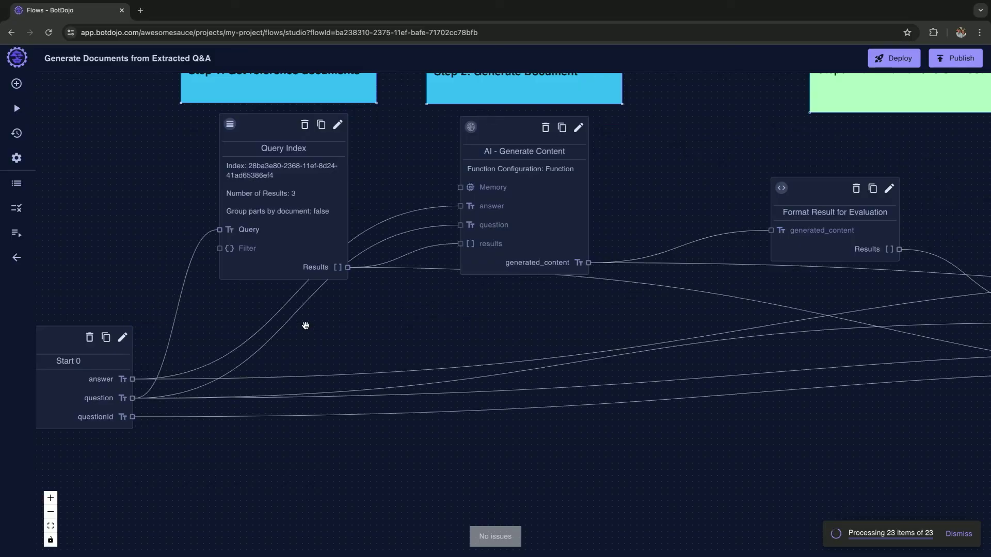
scroll(641, 320, "down", 4)
left_click_drag(675, 243, 603, 303)
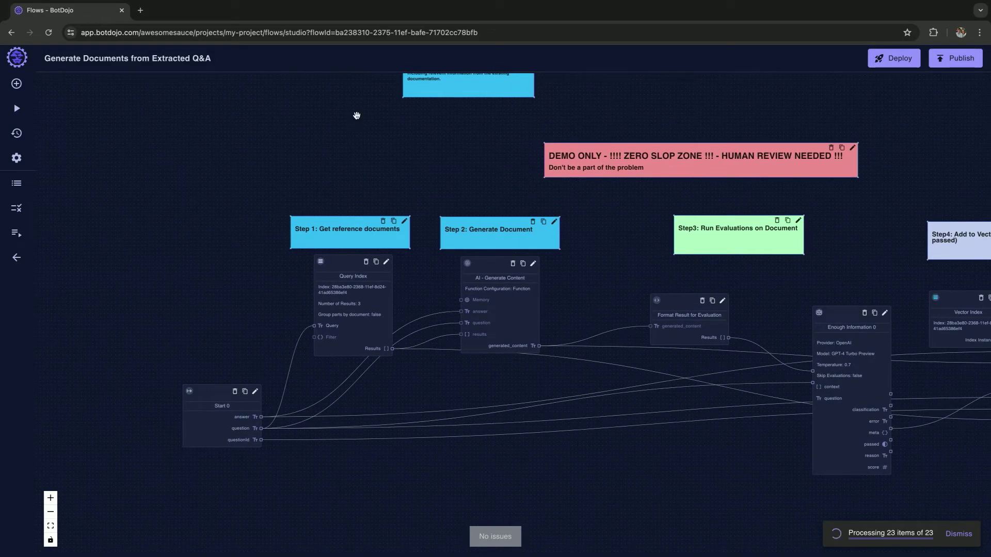
Step: Copy the first logged trace's request body and bring up the flow's run panel
left_click(20, 187)
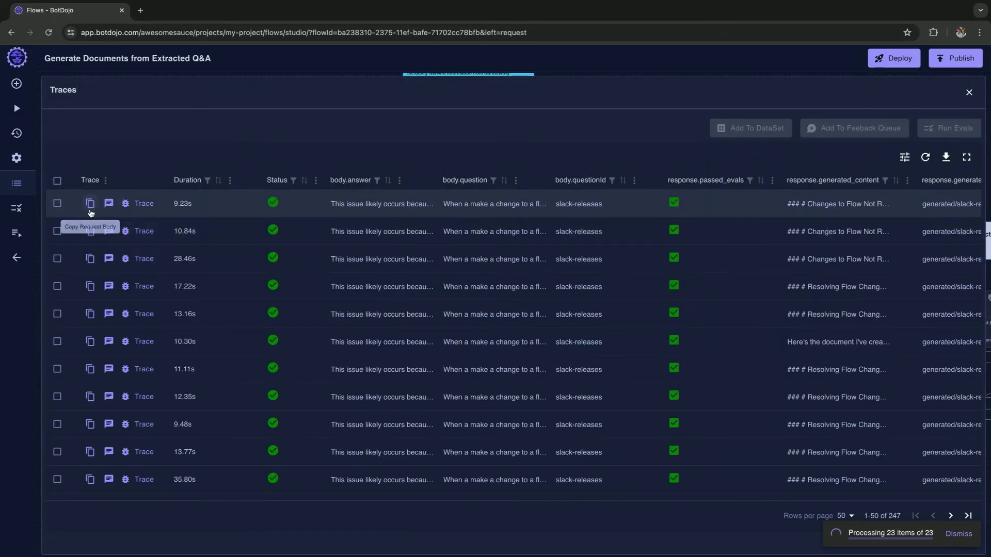
left_click(89, 204)
left_click(17, 112)
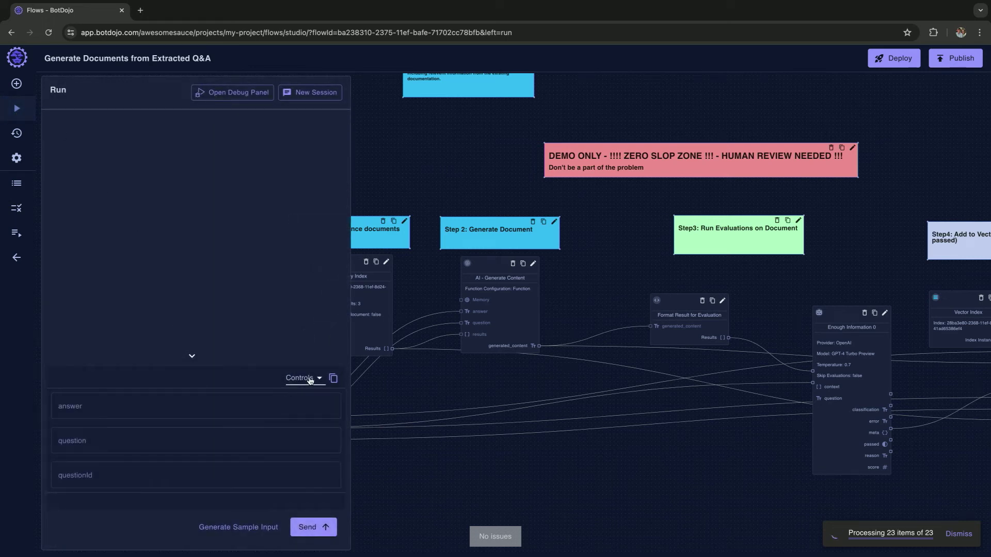
Step: Run the flow with the copied request body pasted as JSON input and read the generated document
left_click(307, 378)
left_click(304, 410)
left_click(266, 406)
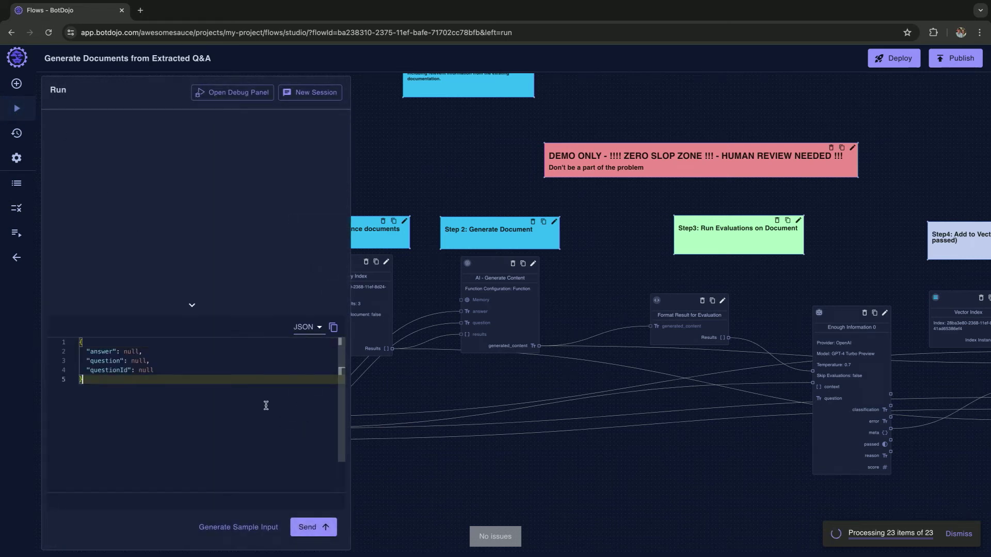
key("ctrl+a")
key("ctrl+v")
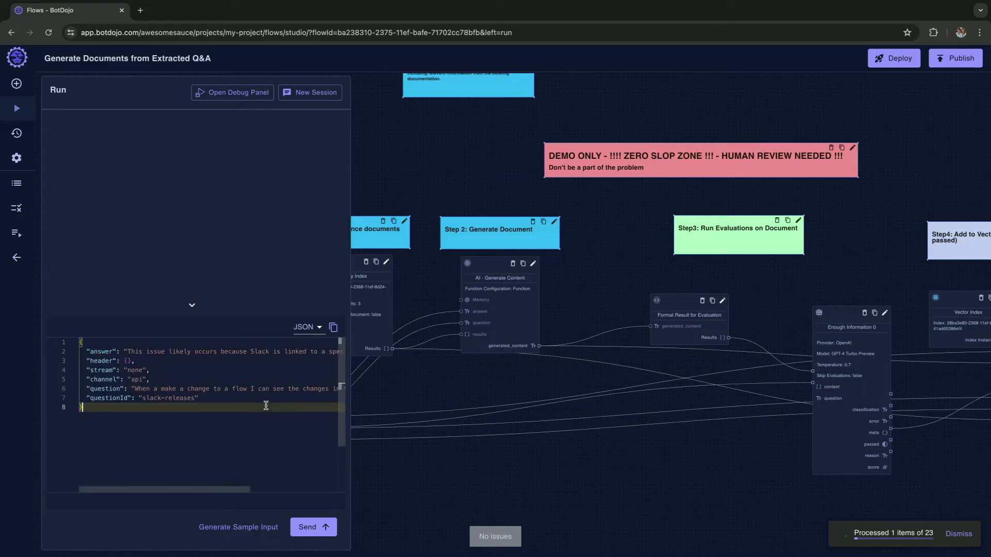
left_click(314, 529)
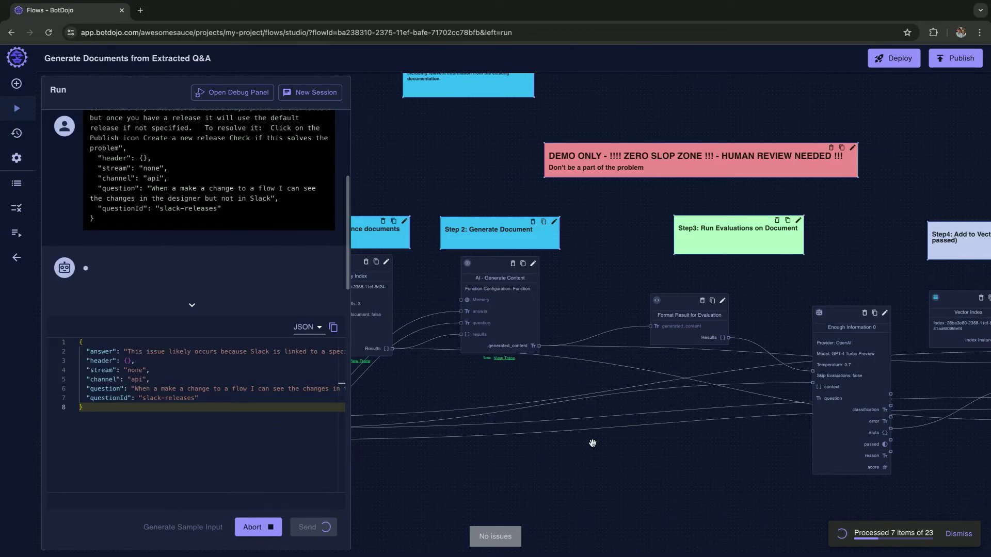
left_click(190, 307)
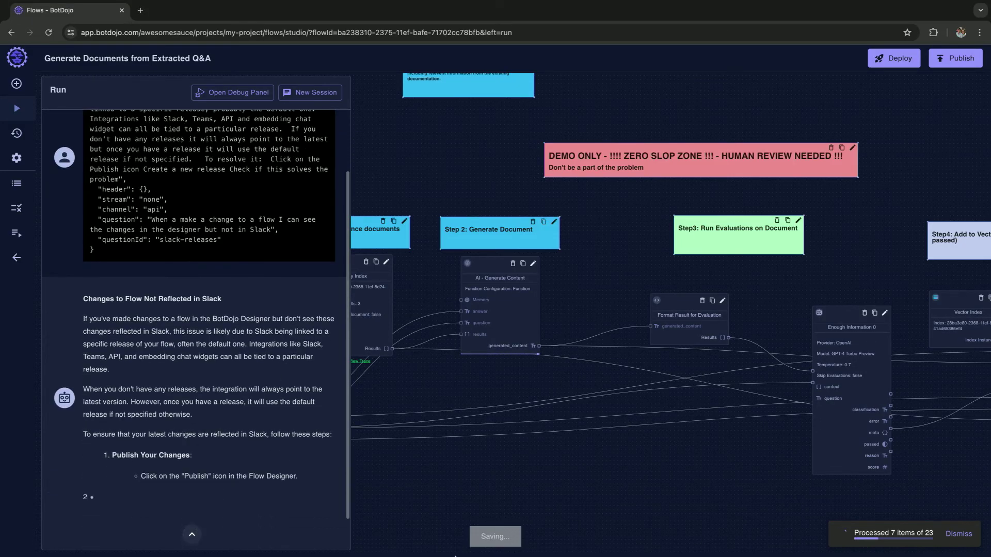
scroll(523, 455, "down", 1)
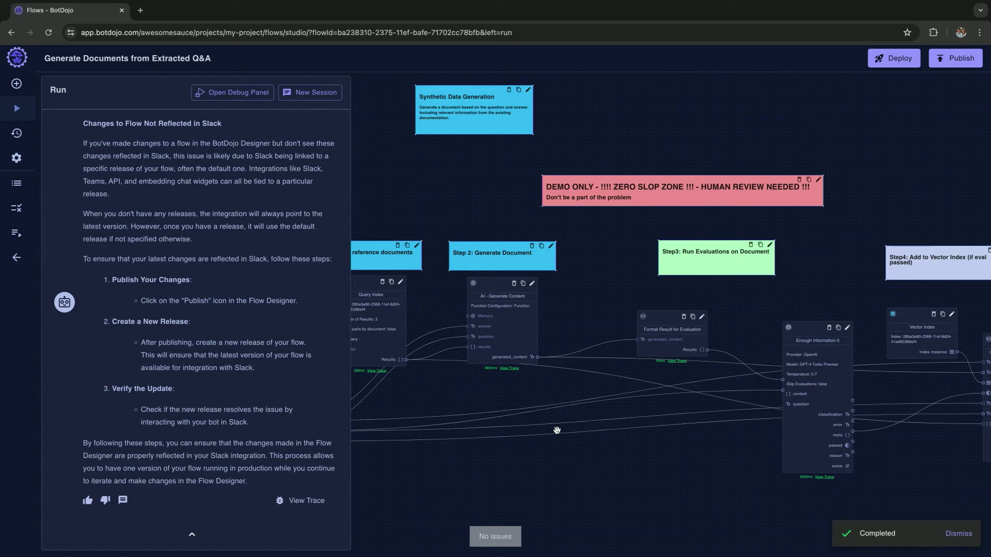
Step: Inspect the Code - Write to Vector Index node's code, then return to the Flows list
left_click_drag(741, 490, 572, 481)
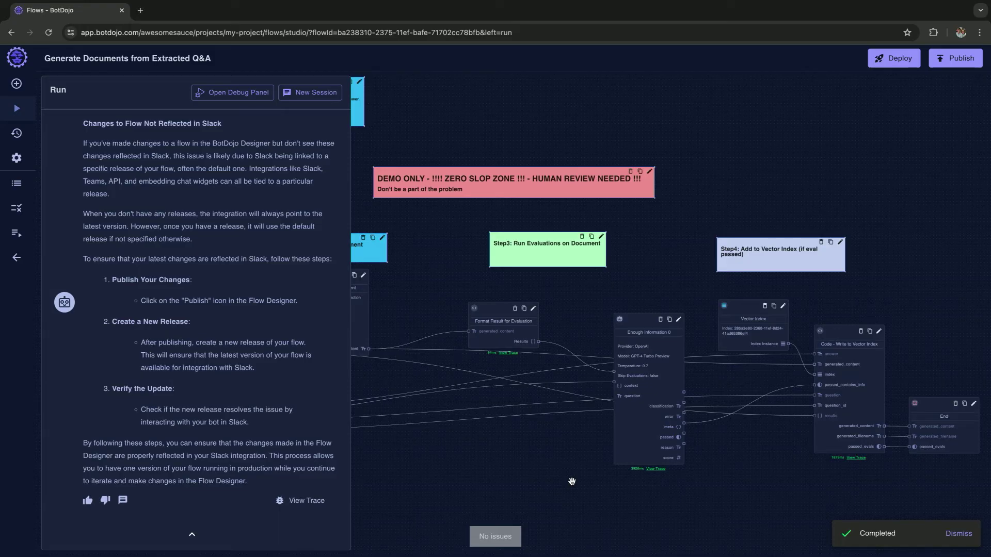
left_click(879, 332)
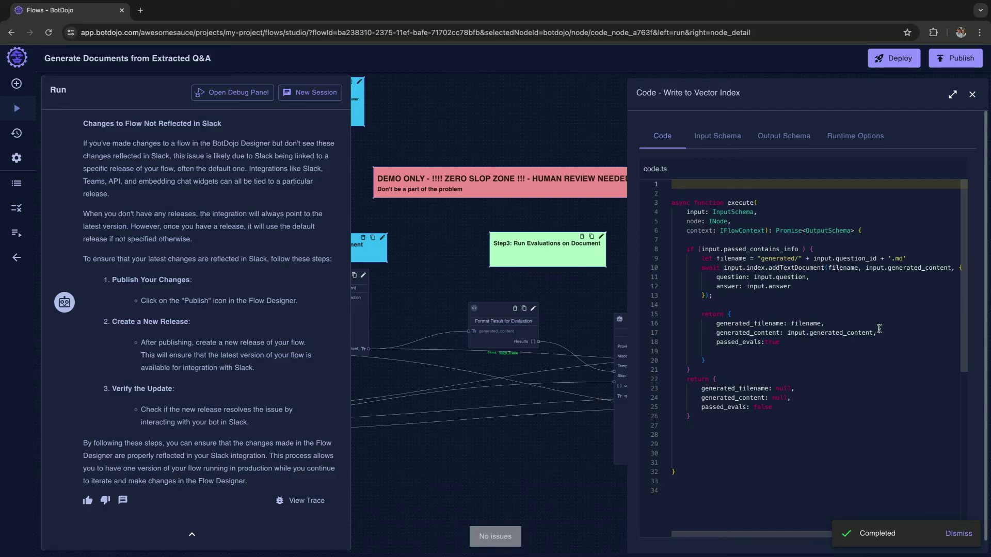
left_click(972, 94)
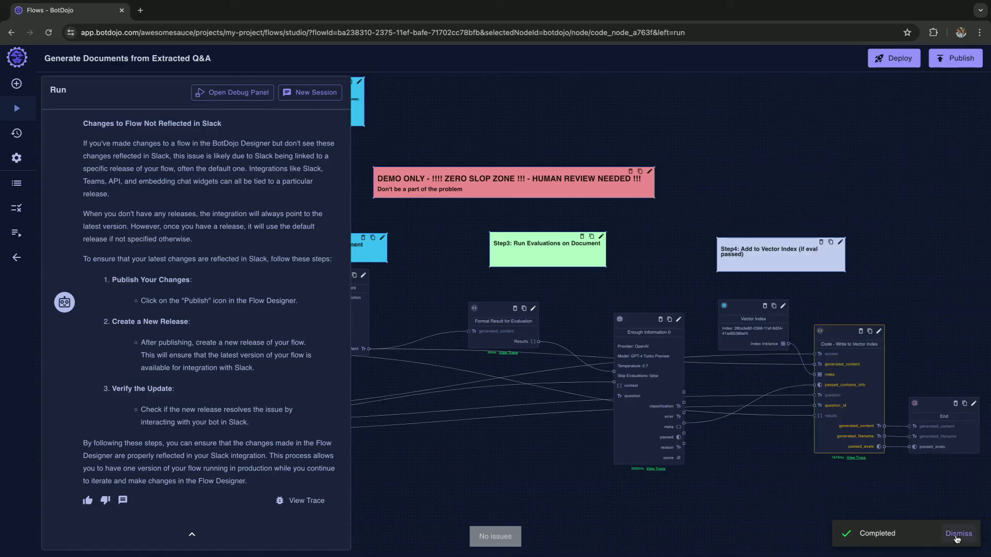
left_click(958, 535)
left_click(16, 257)
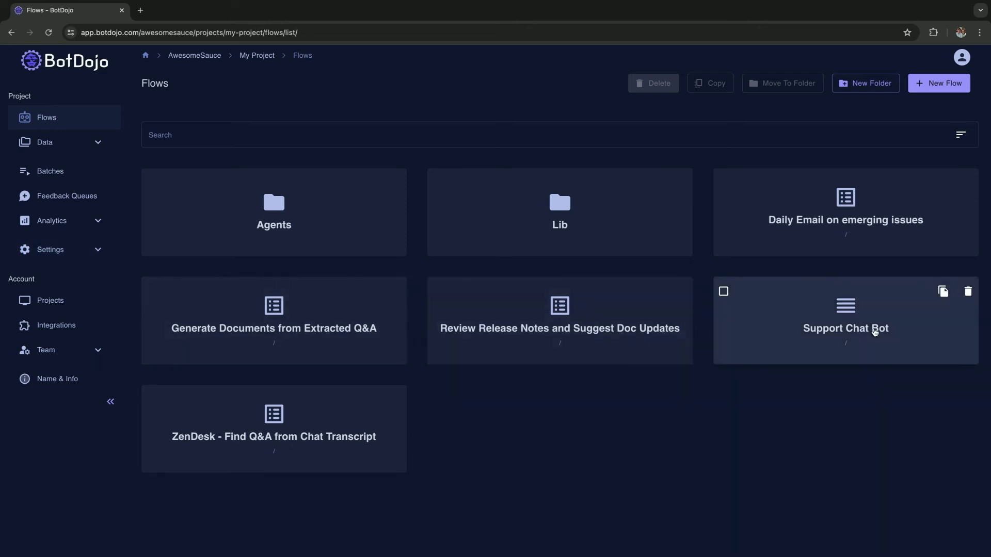
Step: In Support Chat Bot's Batches, select both batches and compare them
left_click(879, 332)
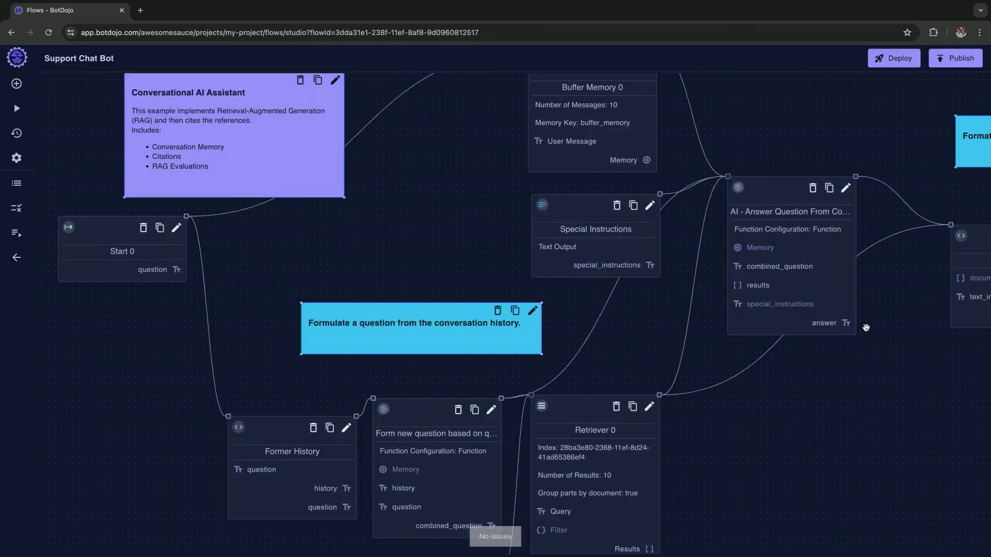
left_click(17, 232)
left_click(84, 237)
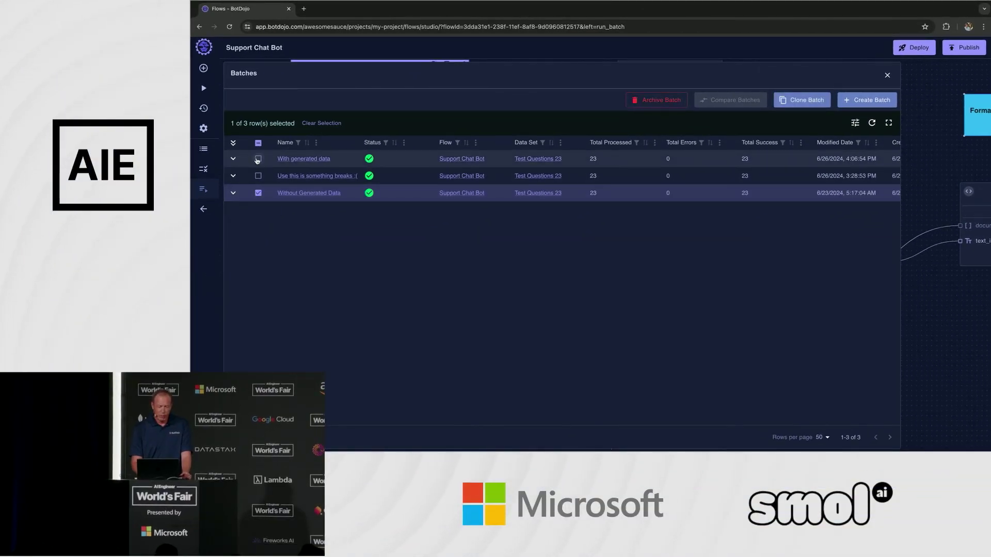
left_click(258, 158)
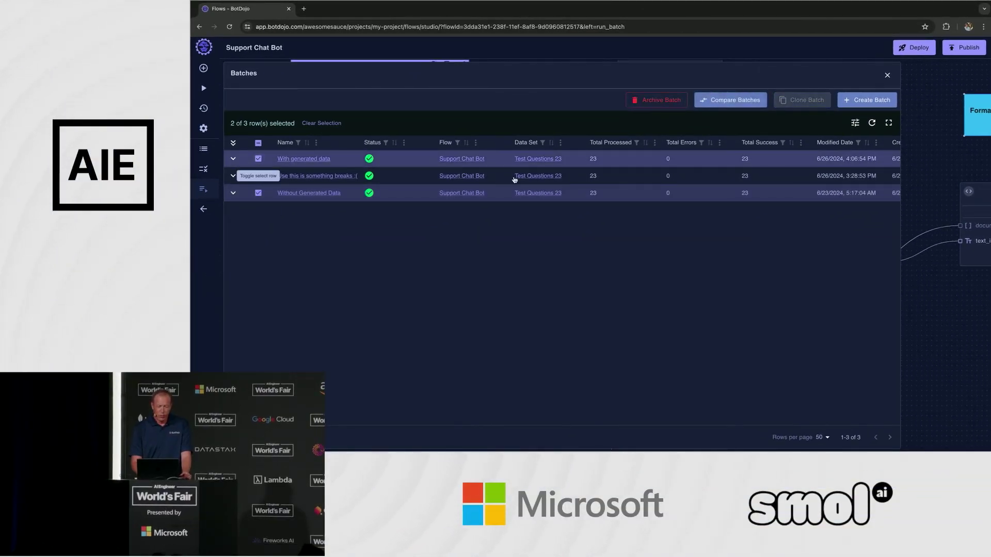
left_click(735, 99)
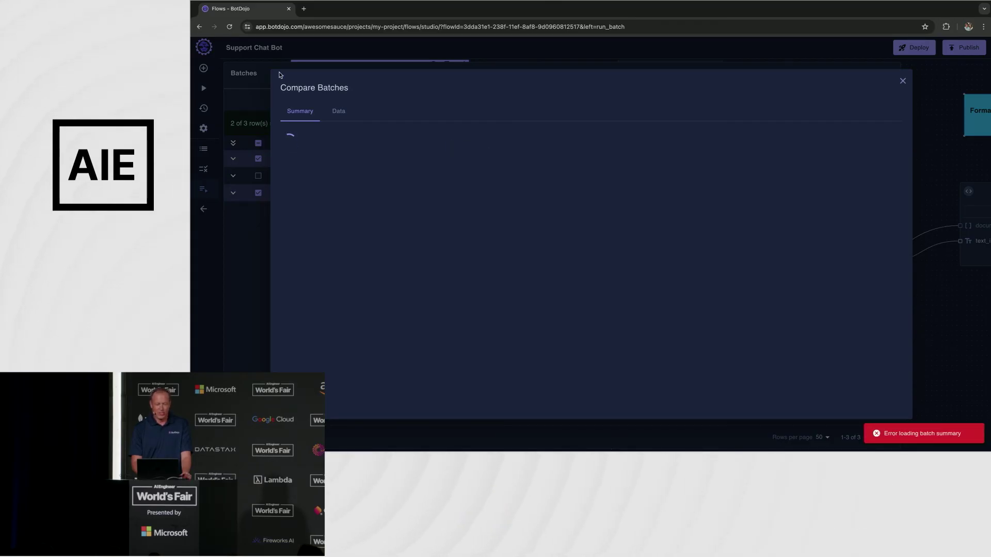
Step: Reload after the error, reselect both batches and compare again: 94.78% versus 74.78% passed
left_click(229, 27)
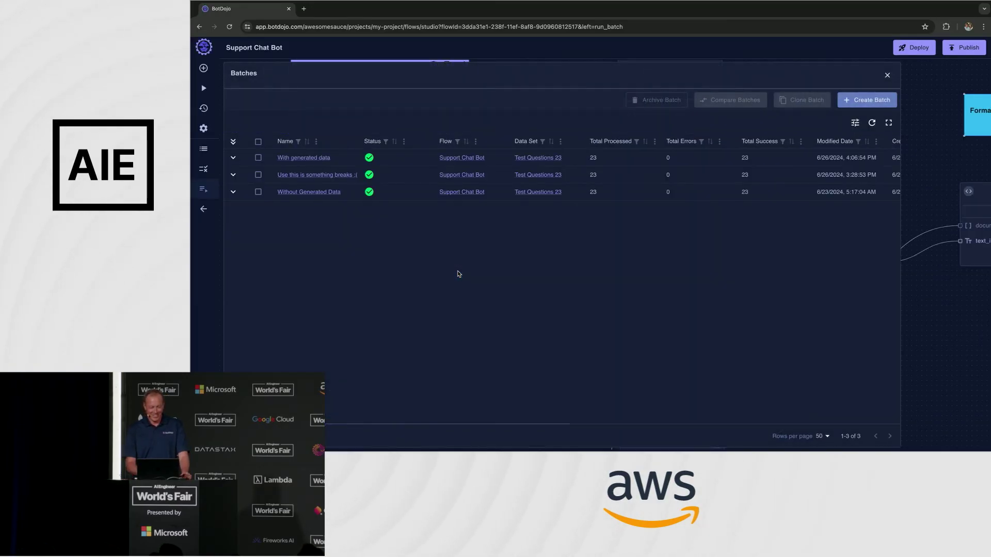
left_click(258, 192)
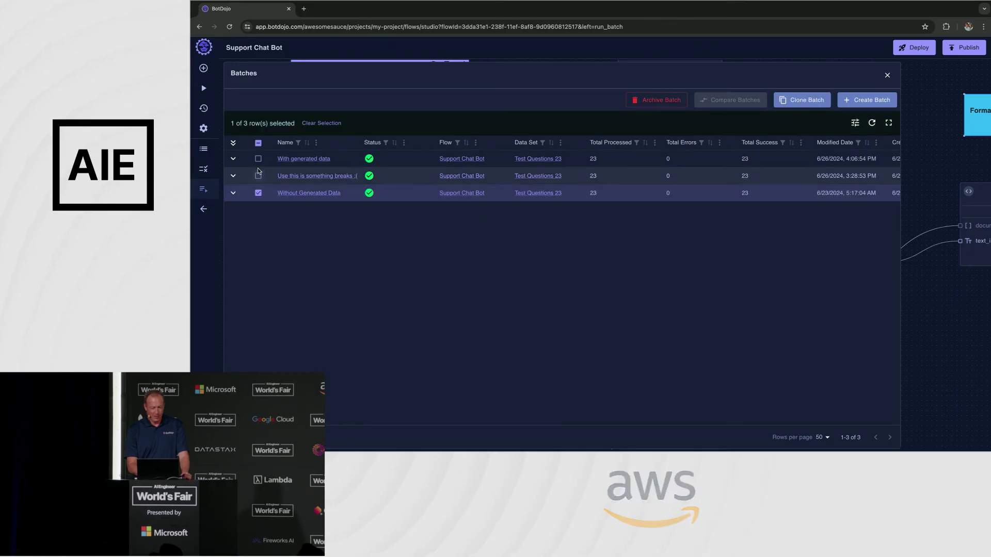
left_click(258, 157)
left_click(728, 101)
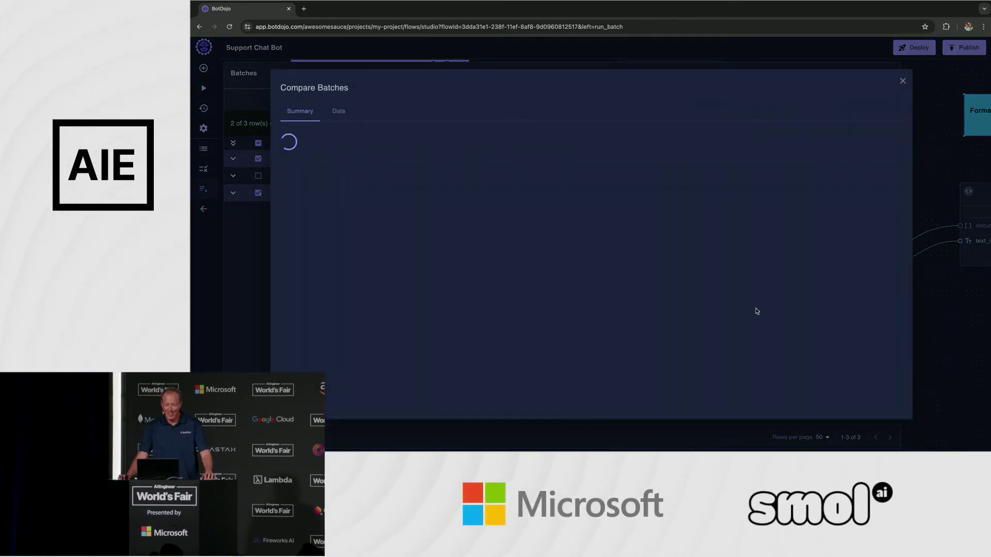
scroll(728, 282, "down", 5)
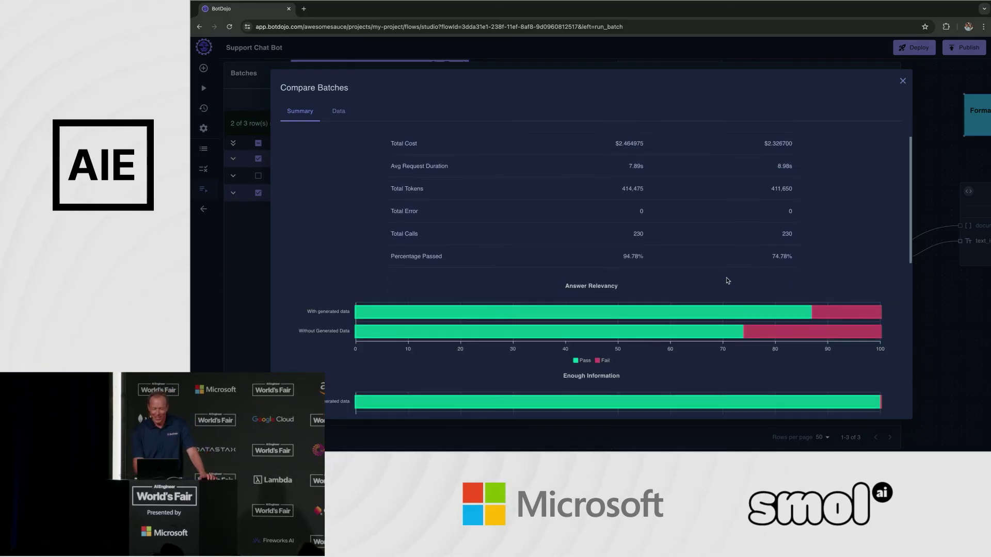